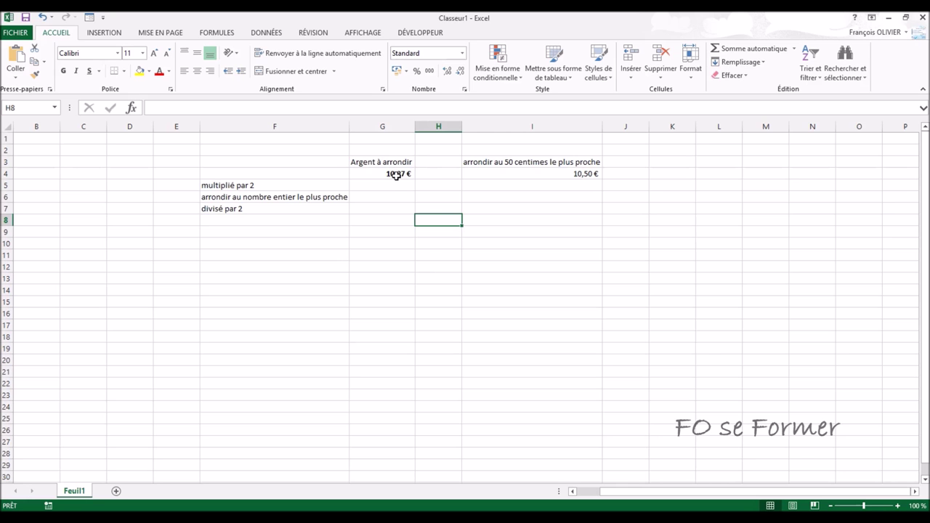
- Enter =G4*2 in G5 to double 10,27 € to 20,54 €, then start an =arr formula in G6
click(396, 175)
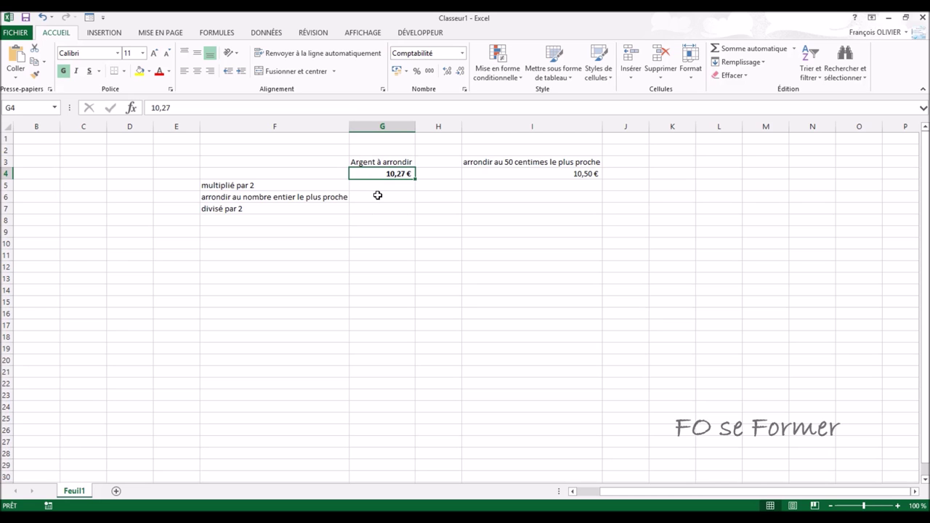
click(571, 172)
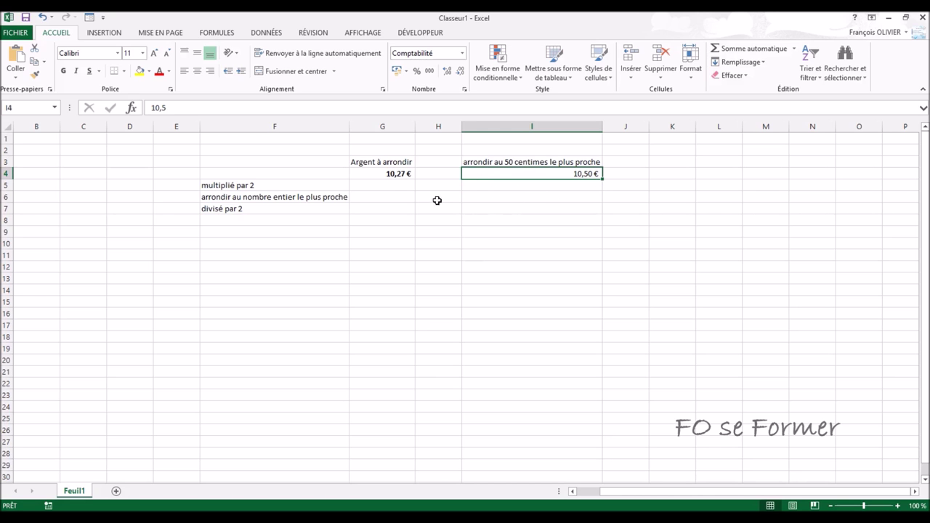
click(381, 185)
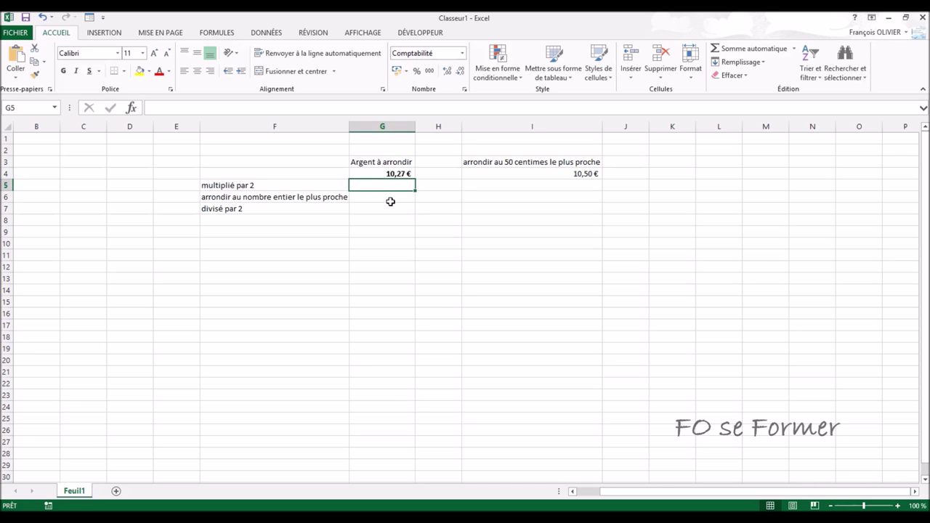
text(=)
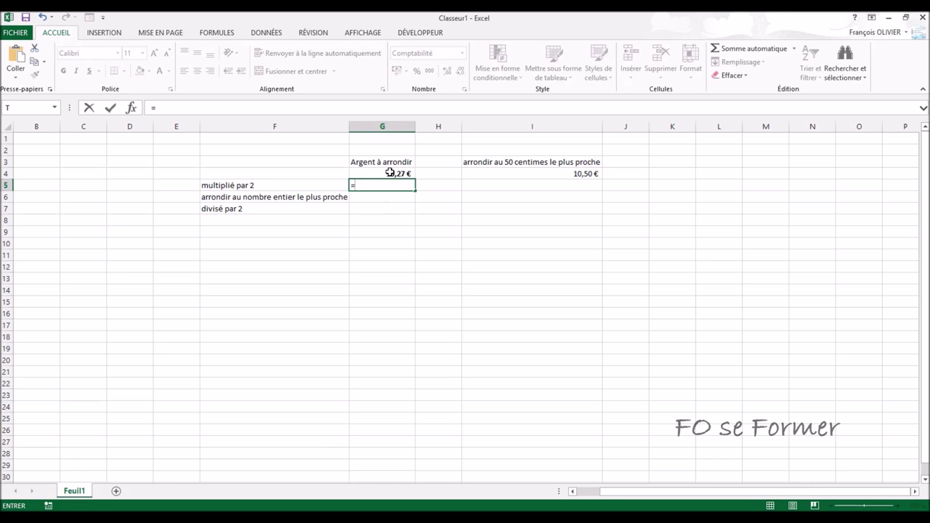
click(390, 172)
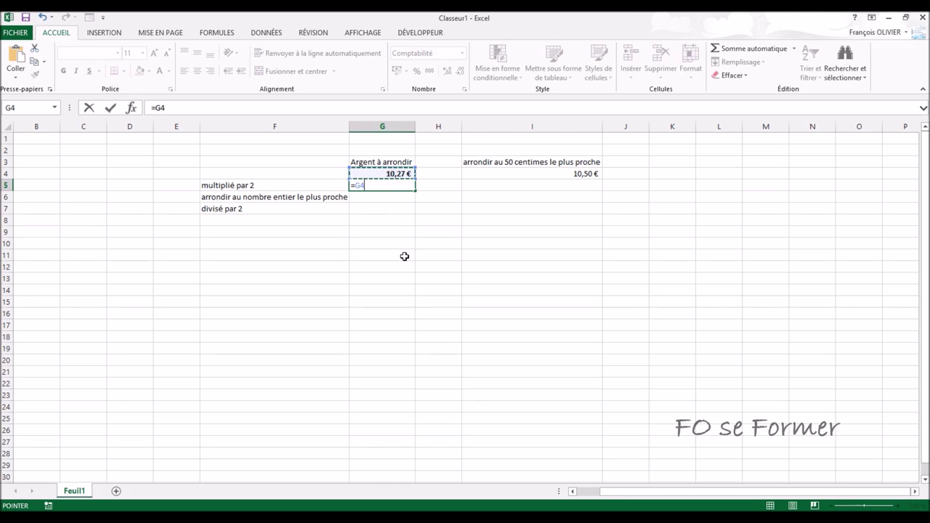
text(*)
key(Return)
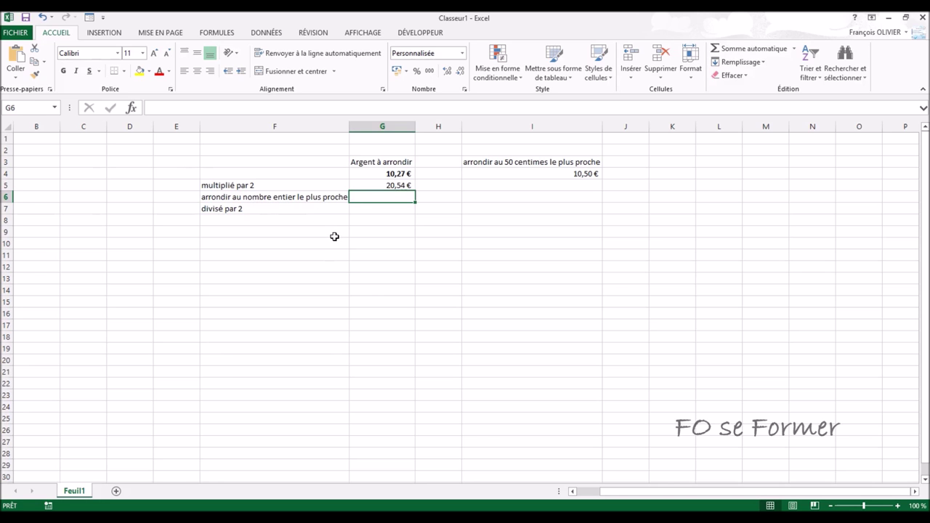
text(=arr)
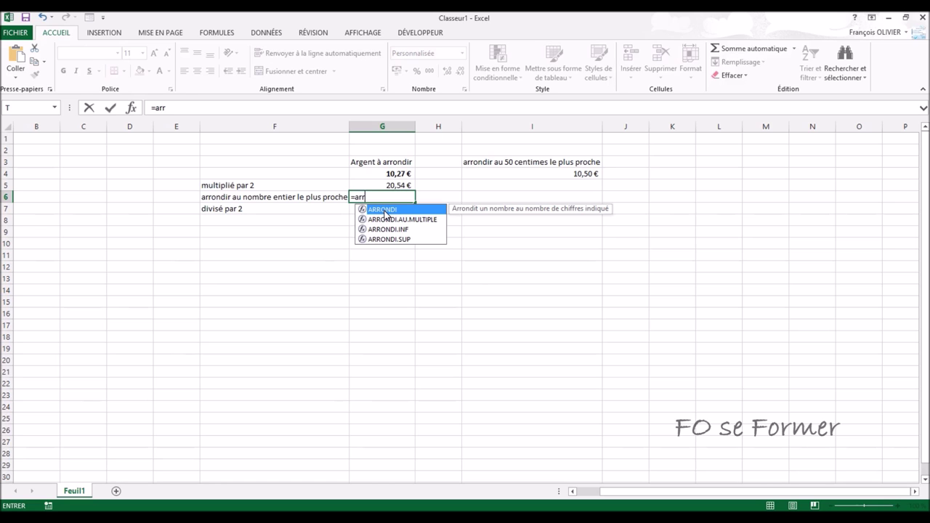
- Give G6 the formula =ARRONDI(G5;0) so 20,54 € rounds to 21 €
double_click(384, 211)
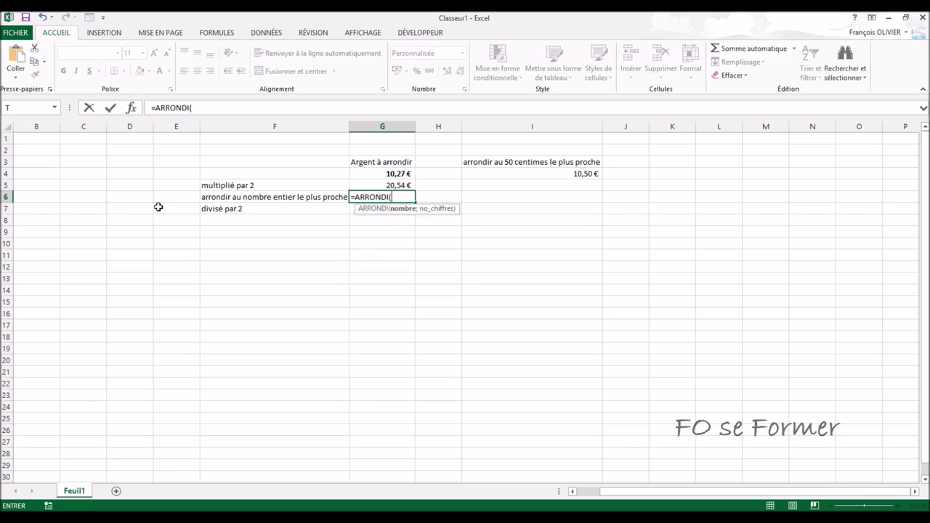
click(131, 107)
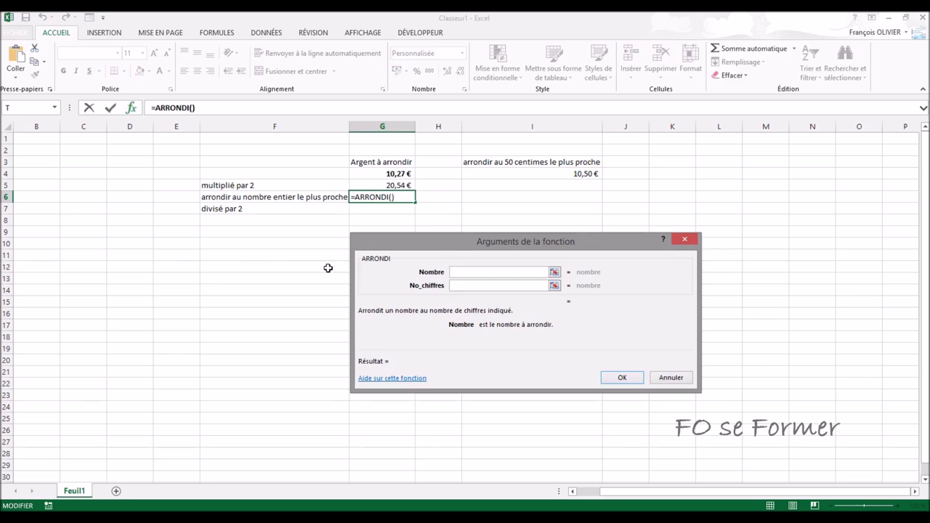
click(397, 185)
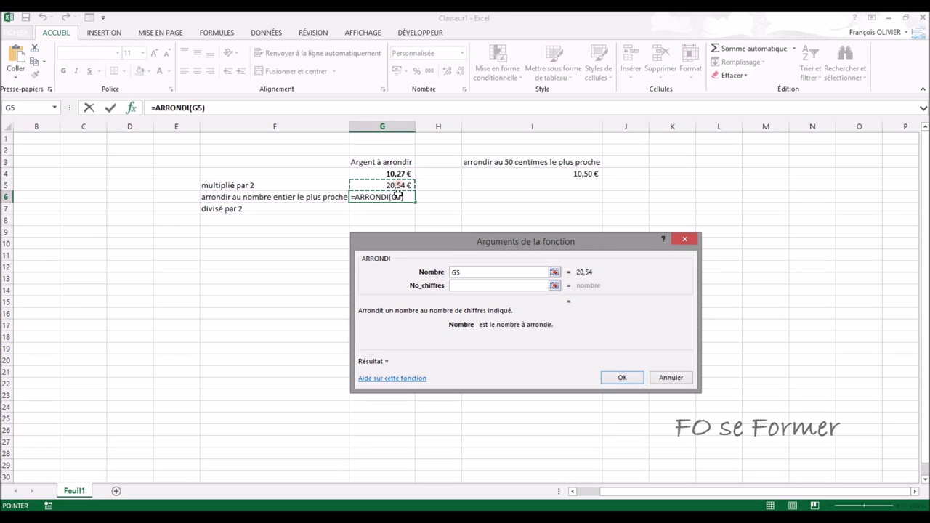
click(462, 284)
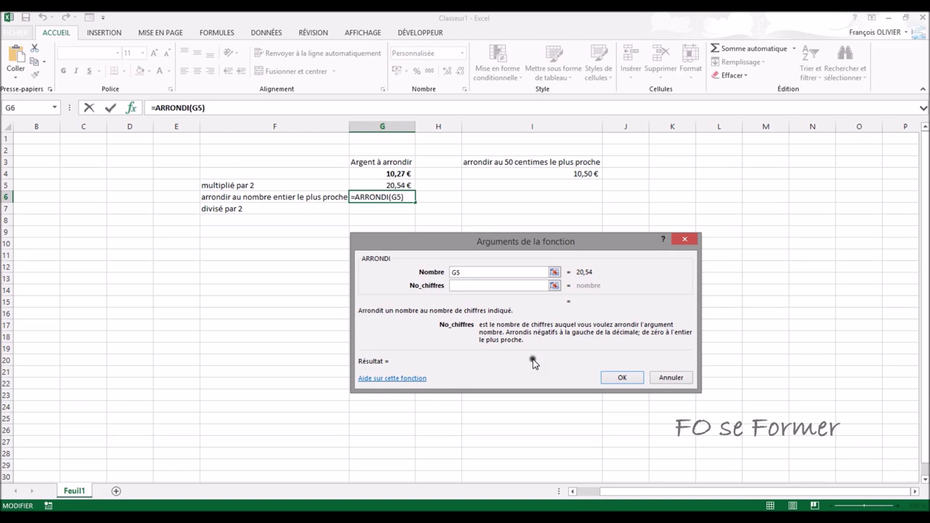
text(0)
click(624, 378)
click(624, 378)
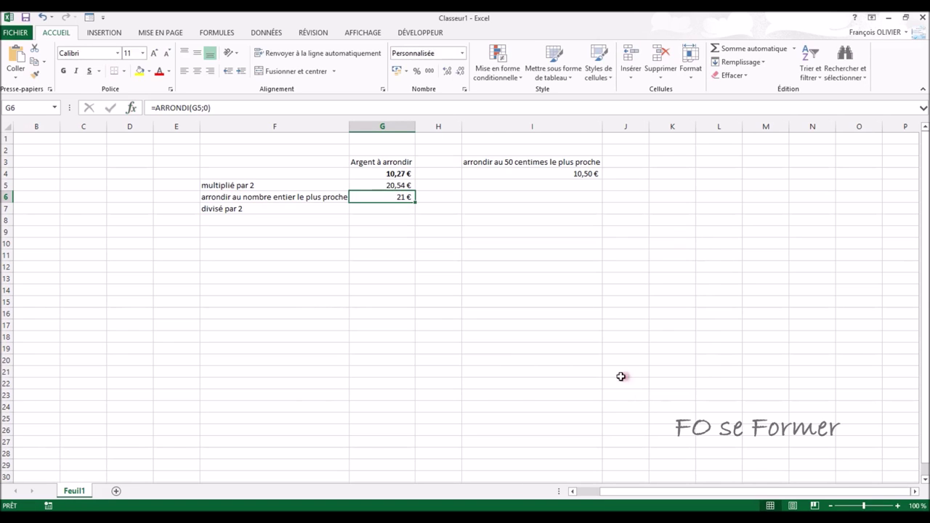
click(399, 208)
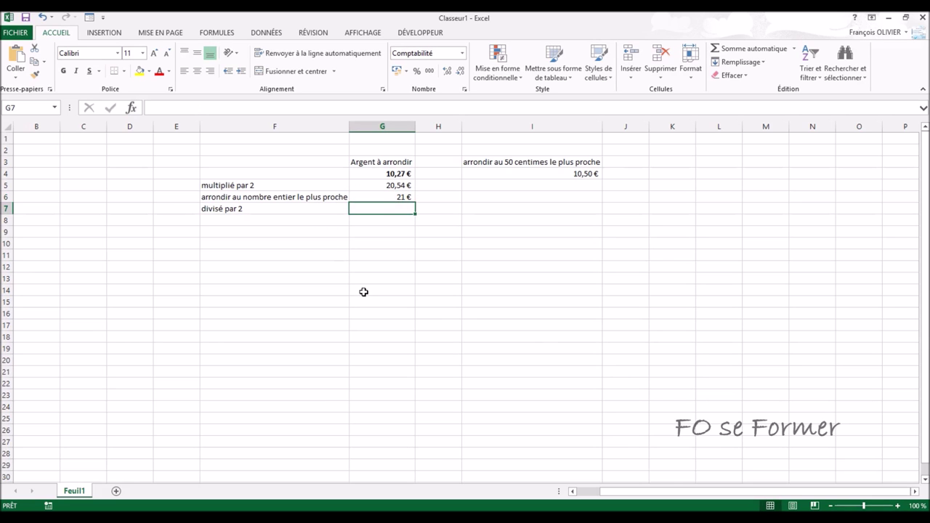
- Enter =G6/2 in G7 so the rounded amount halves to 10,50 €
text(=)
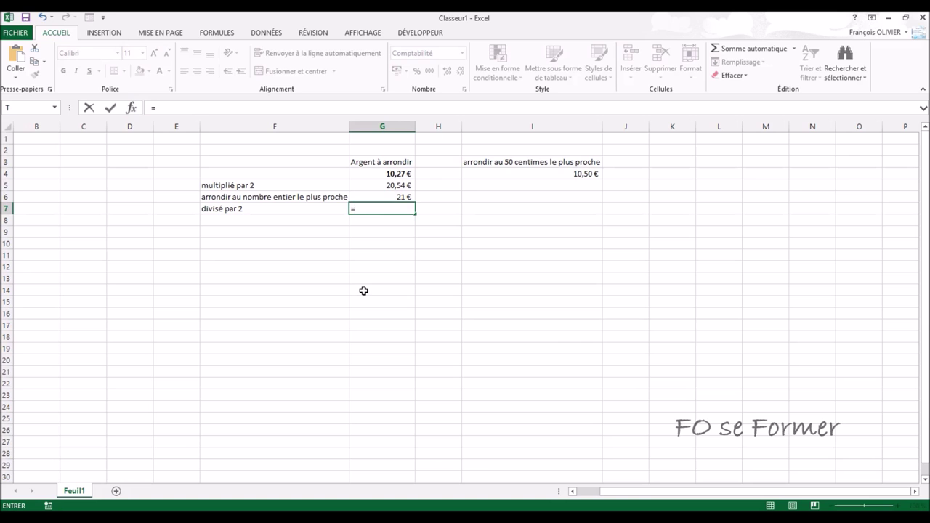
click(388, 196)
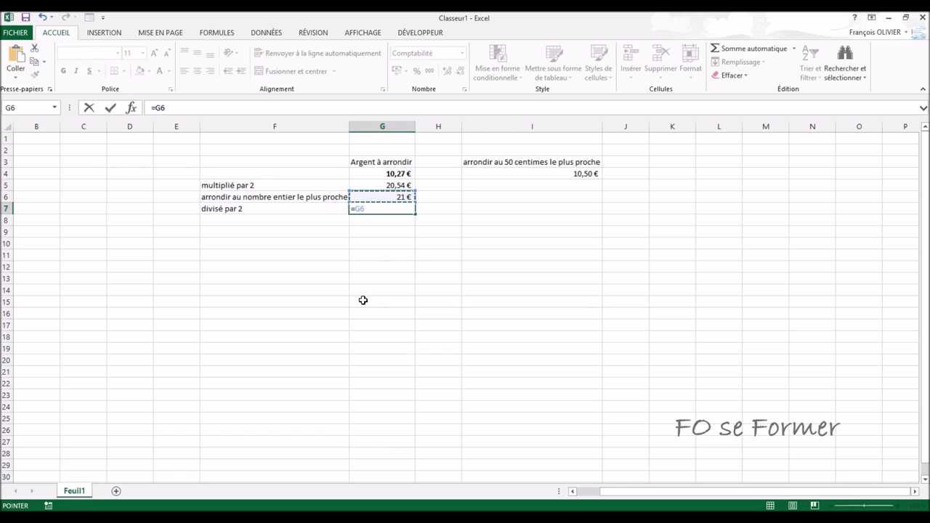
text(/2)
key(Return)
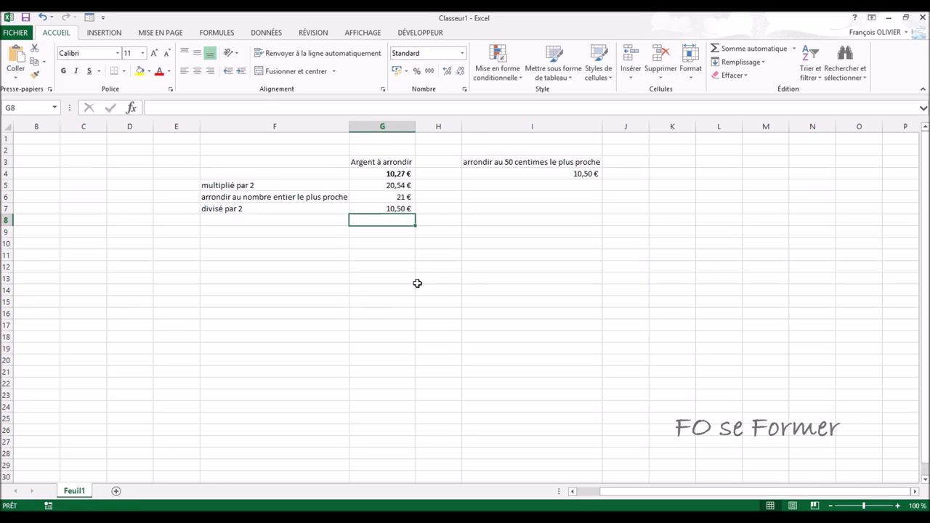
click(502, 210)
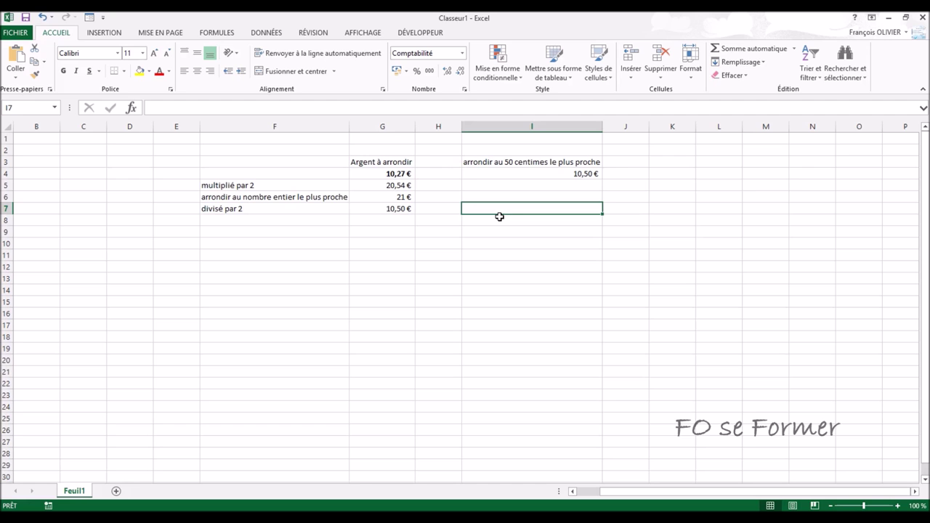
- Build =ARRONDI(G4*2;0) in I7 with Nombre G4*2 and No_chiffres 0, returning 21,00 €
text(=)
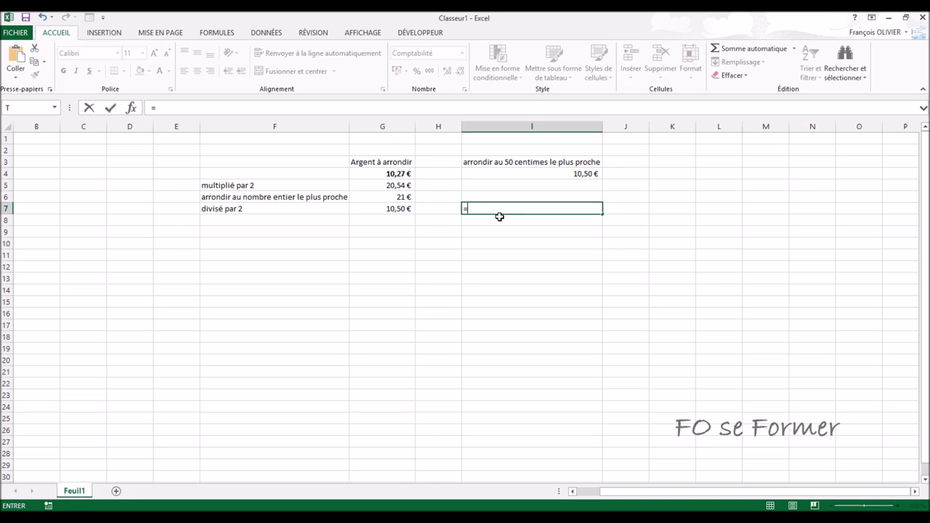
text(a)
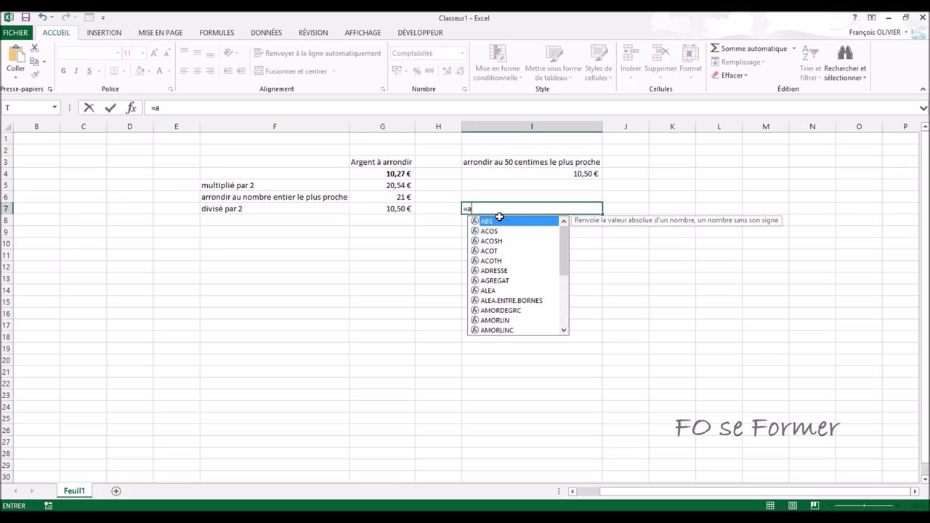
text(rron)
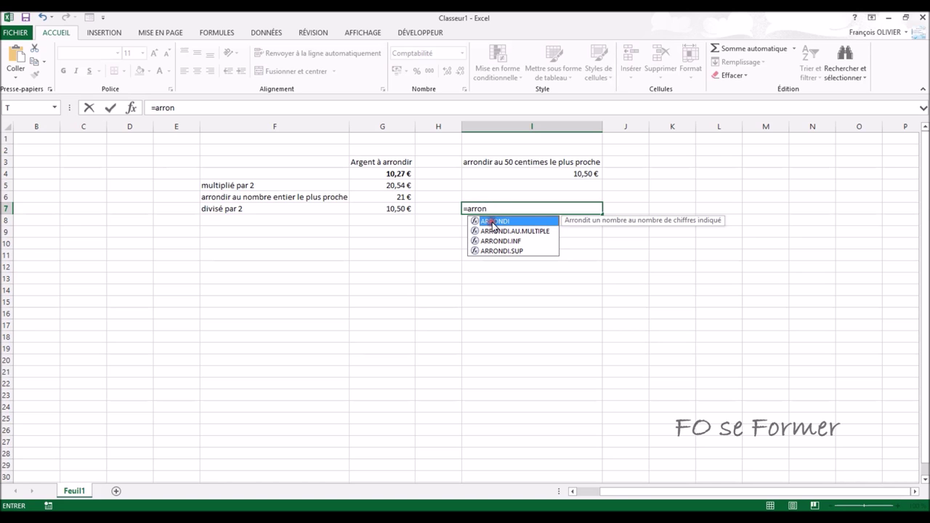
double_click(492, 223)
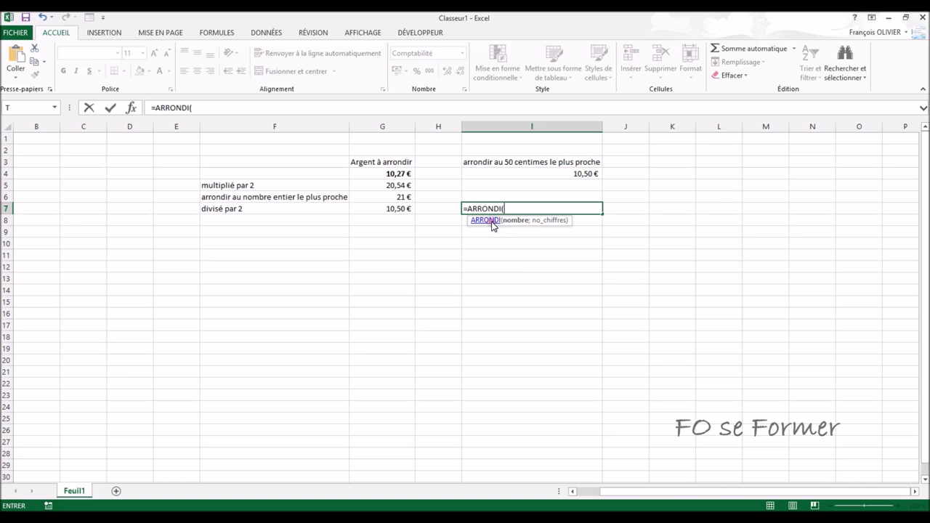
click(131, 108)
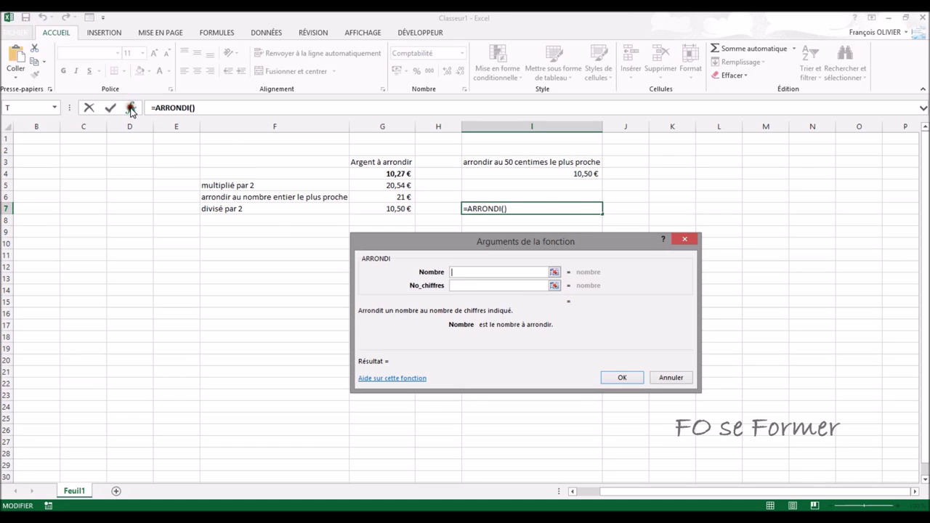
click(398, 173)
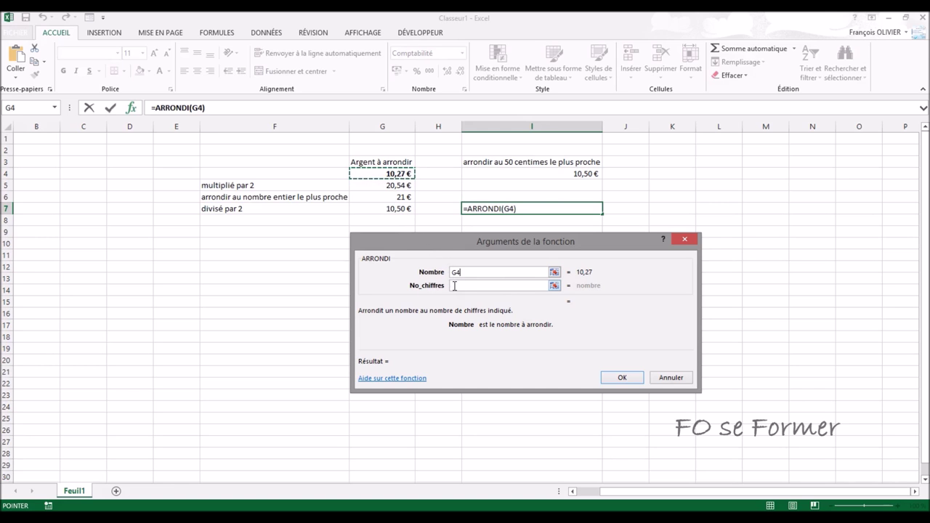
text(*2)
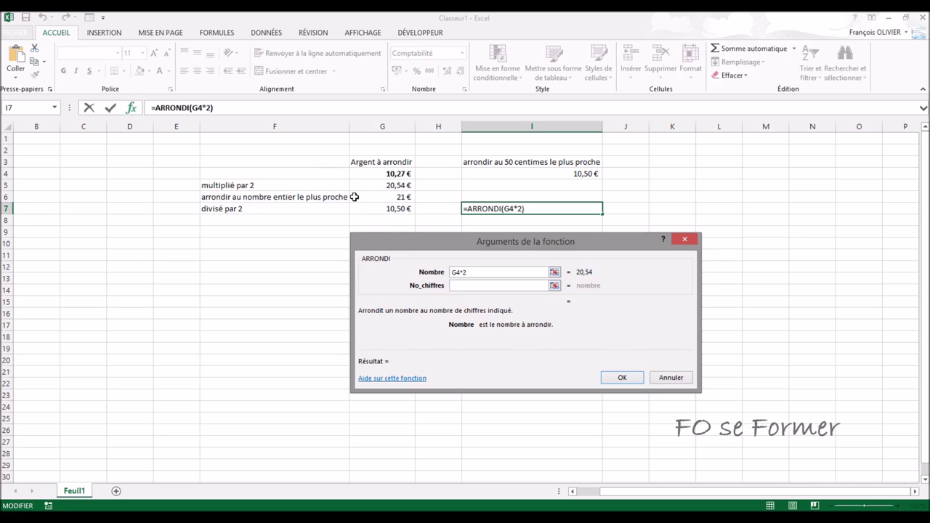
click(455, 285)
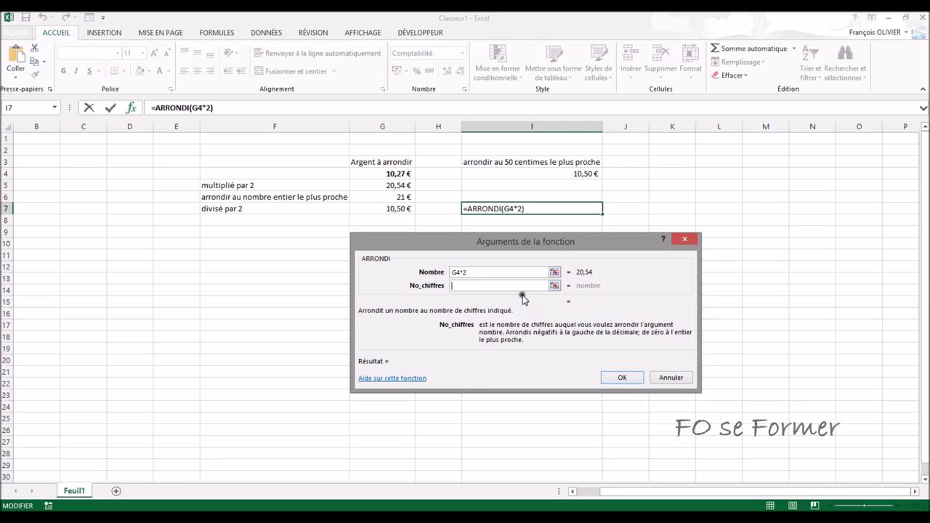
text(0)
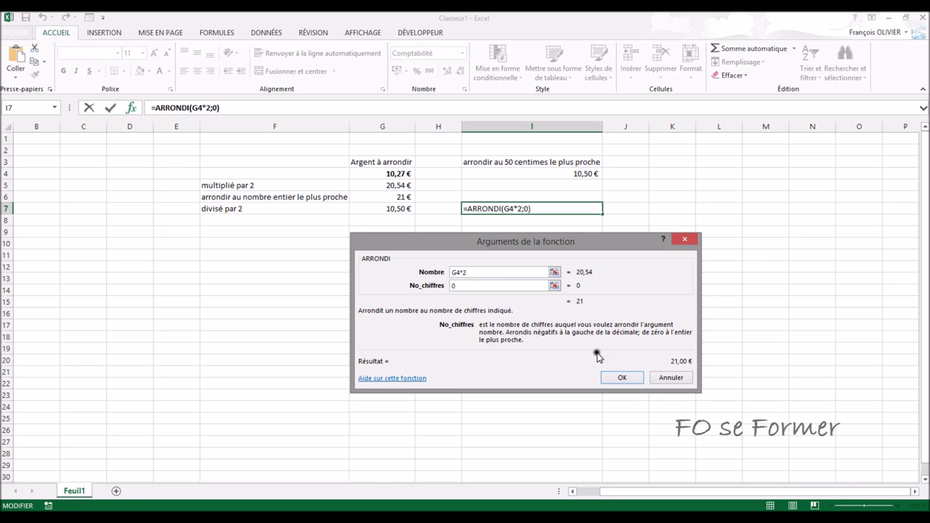
click(616, 378)
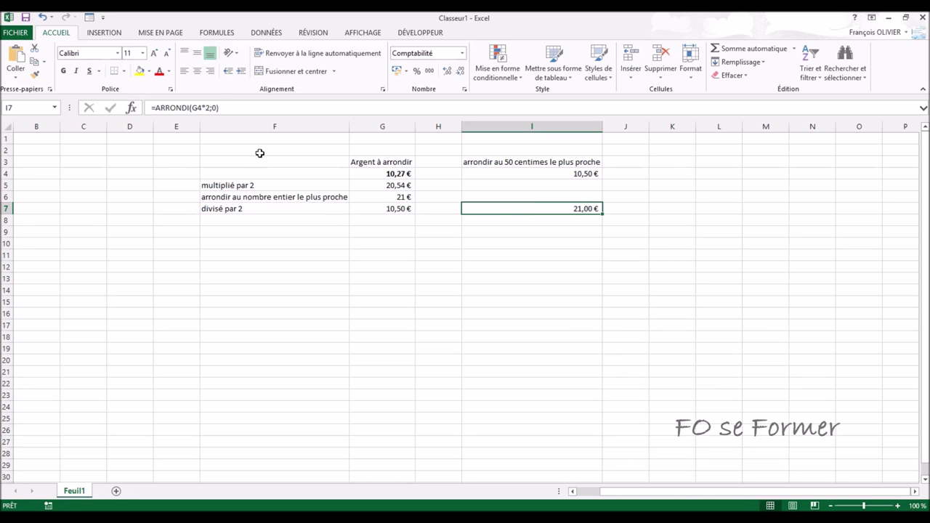
click(268, 108)
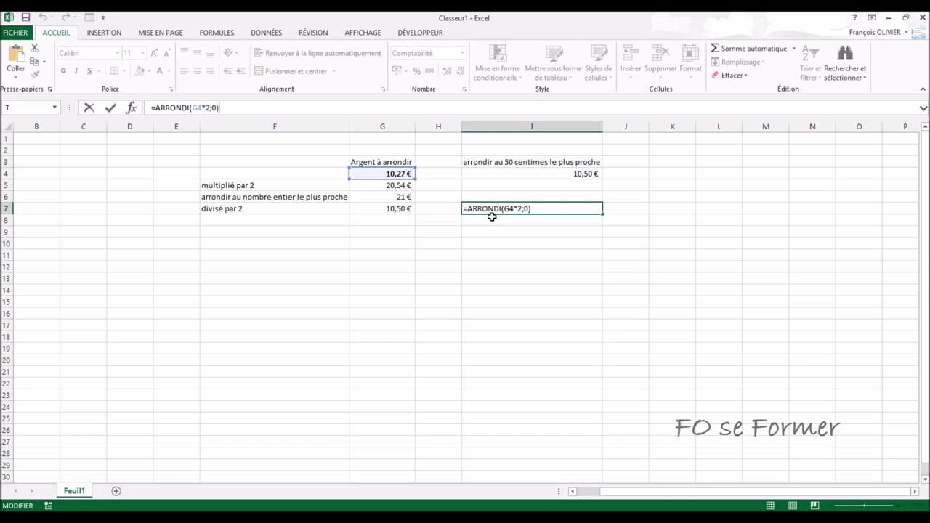
- Append /2 to the I7 formula so it returns 10,50 €
text(/)
key(Return)
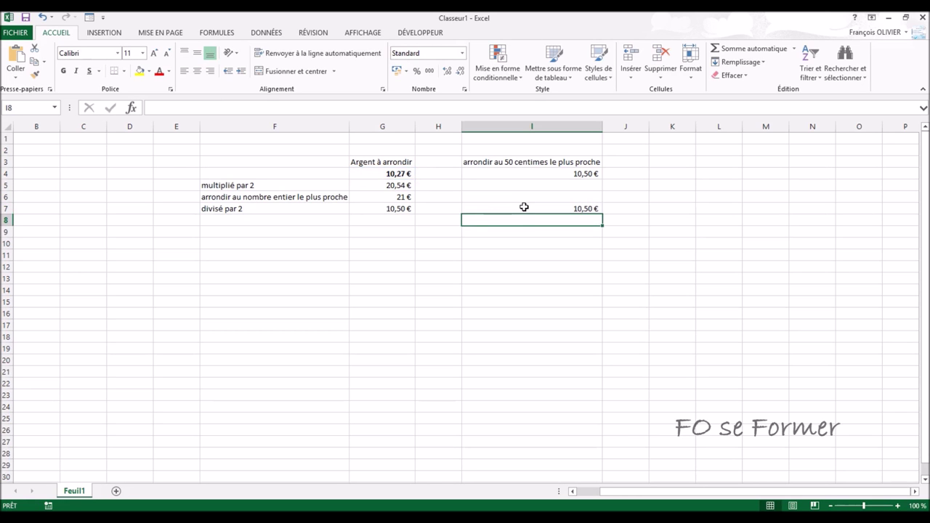
click(524, 207)
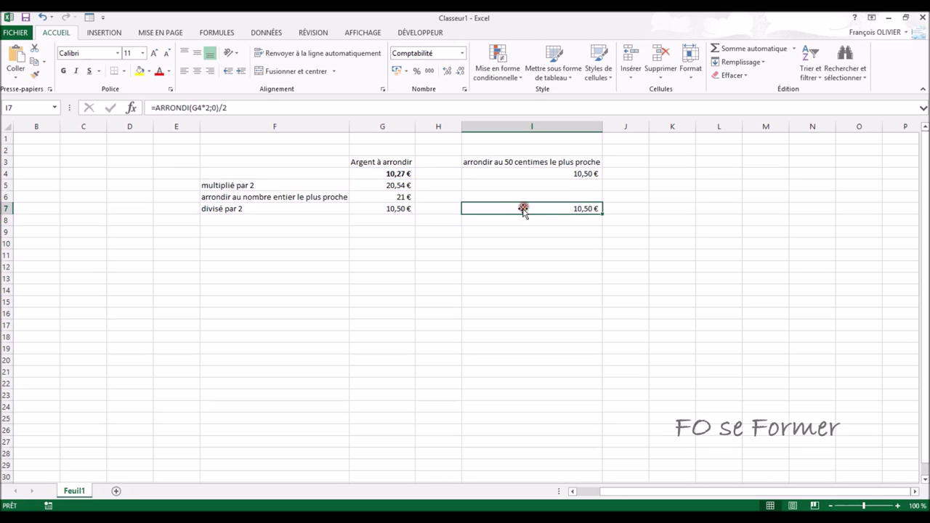
- Change the G4 amount to 10,12 and check that both methods give 10,00 €
click(378, 174)
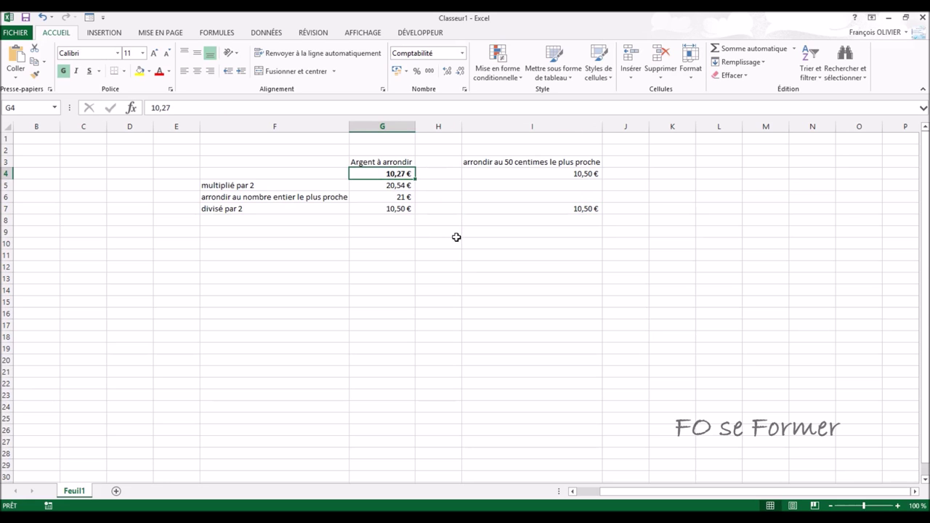
text(10,12)
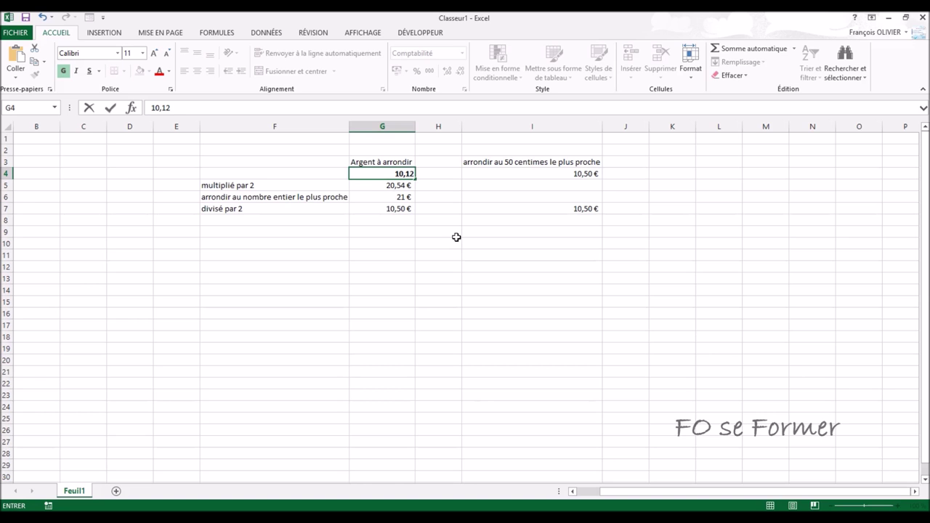
key(Return)
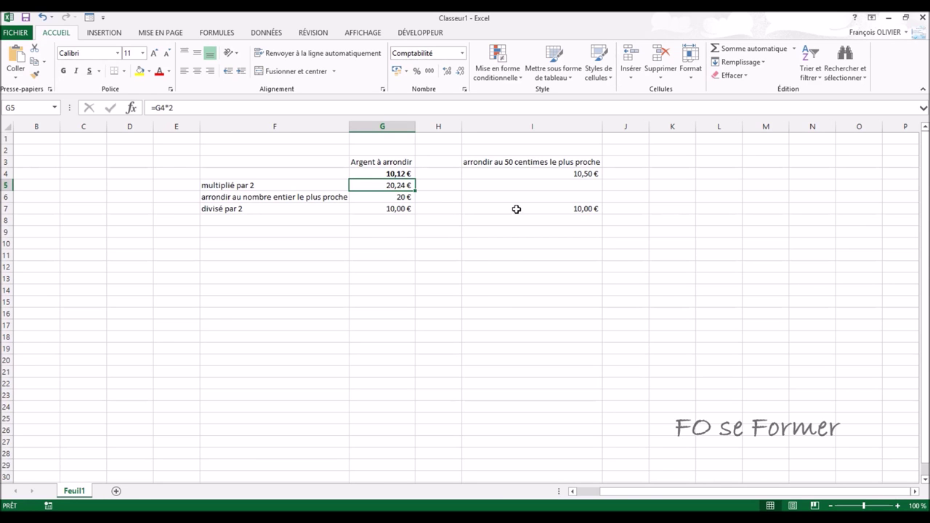
click(469, 240)
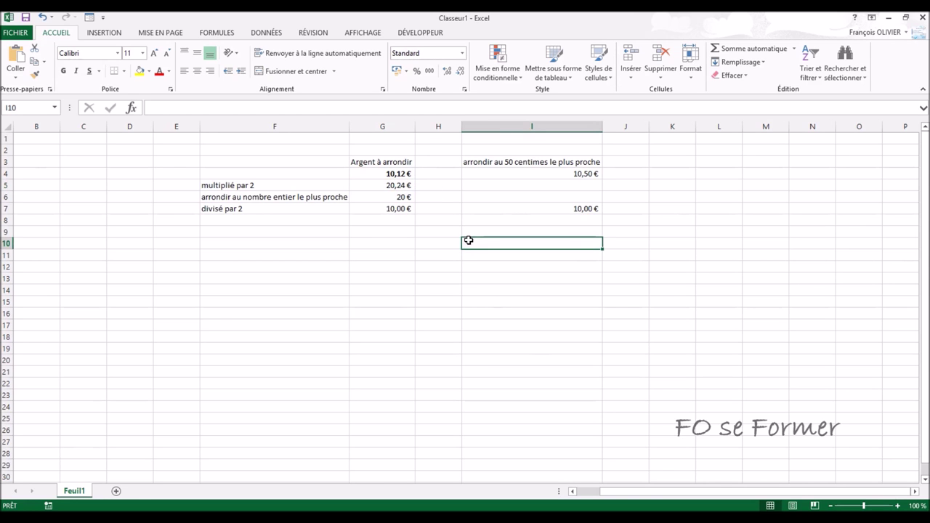